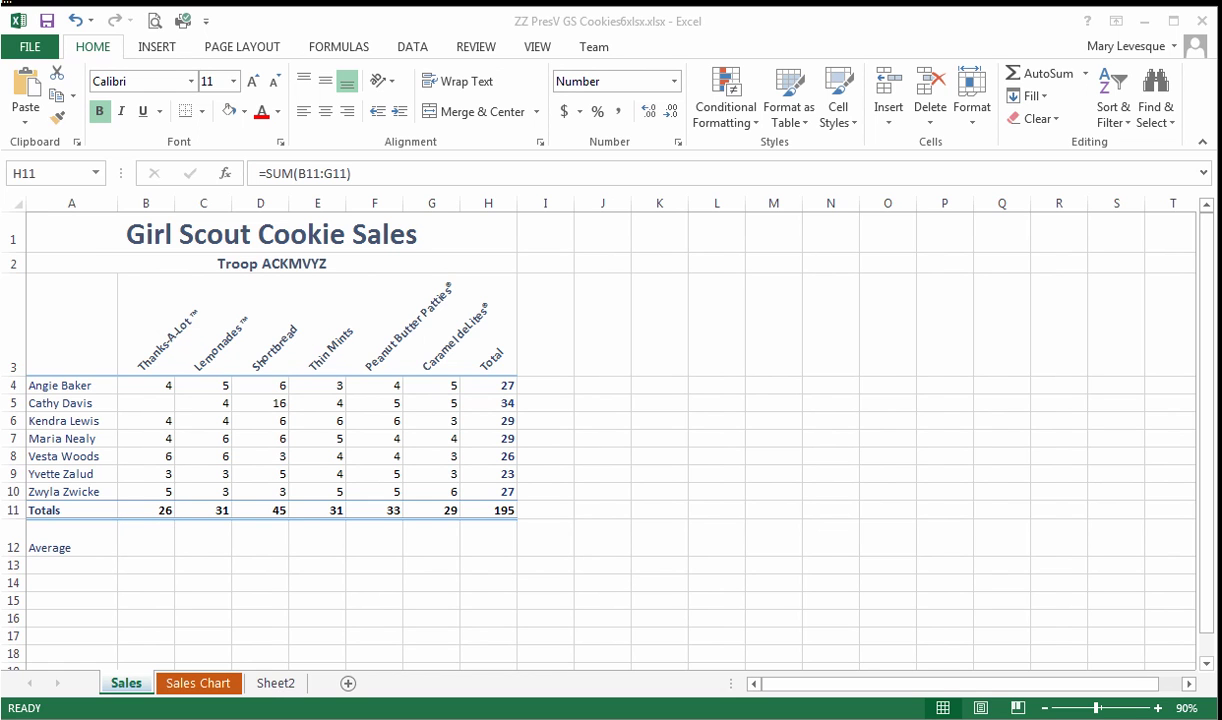
Enter an AVERAGE formula over B4:B10 in cell B12 for the Thanks-A-Lot column
click(146, 537)
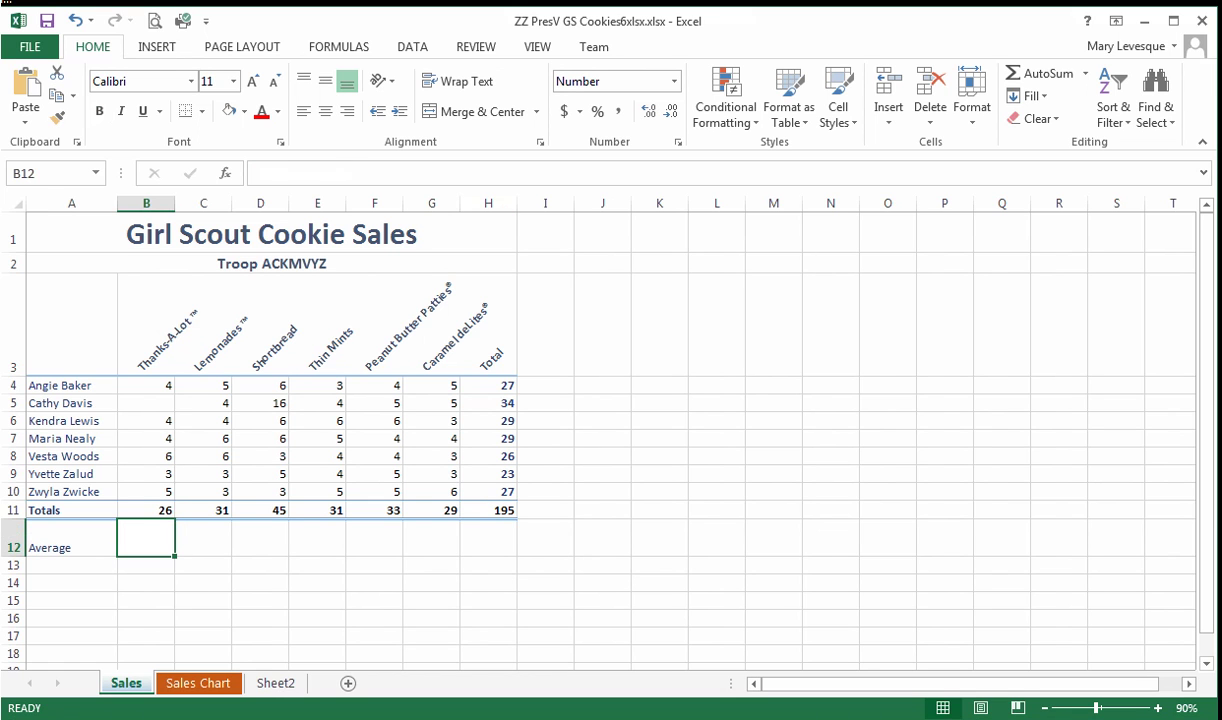
text(=average()
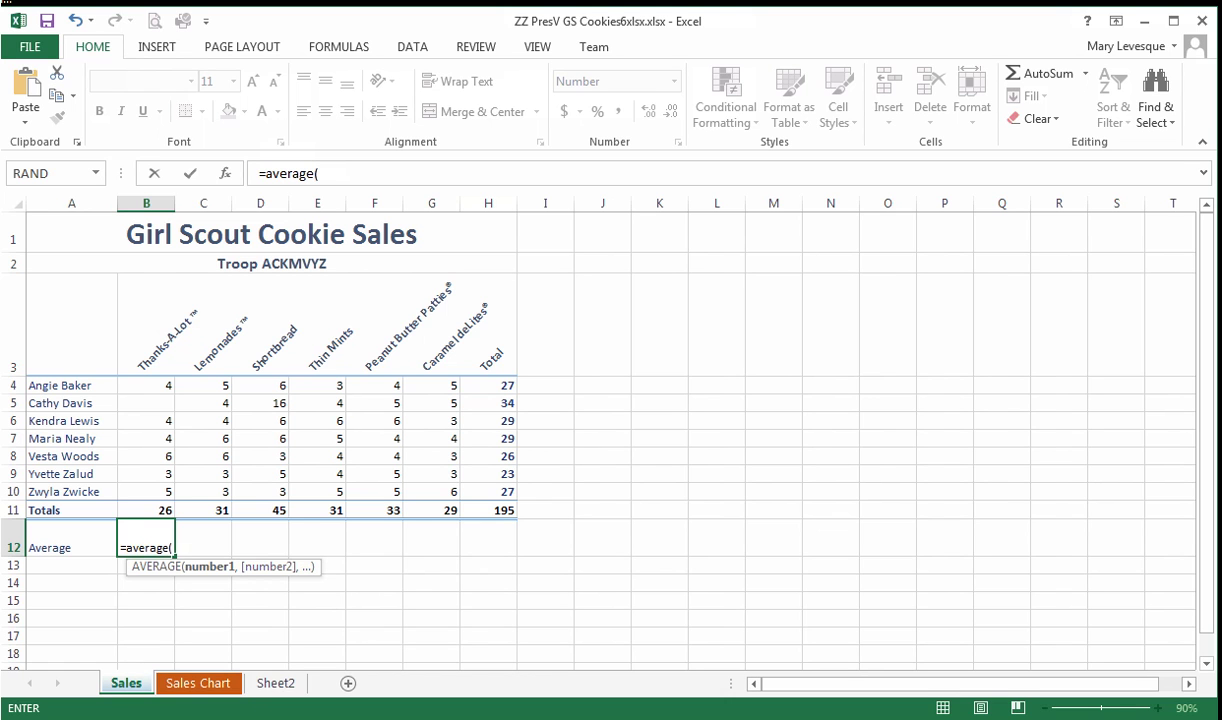
drag(146, 385, 145, 486)
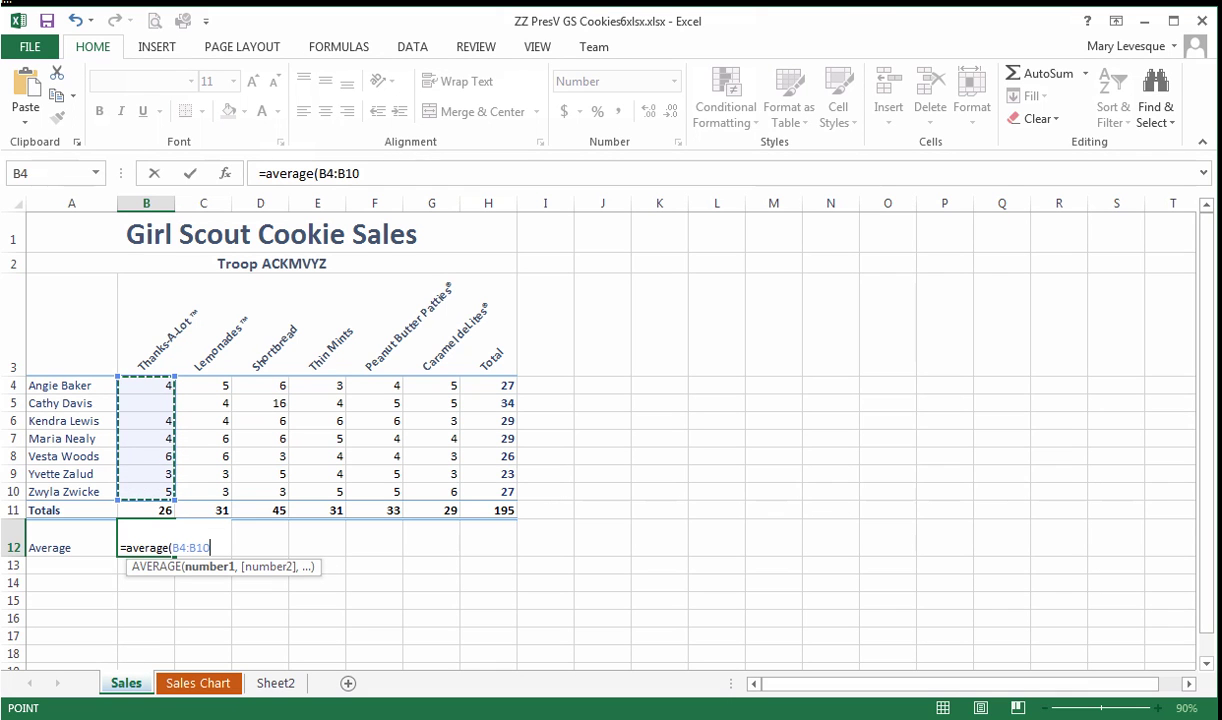
text())
key(Return)
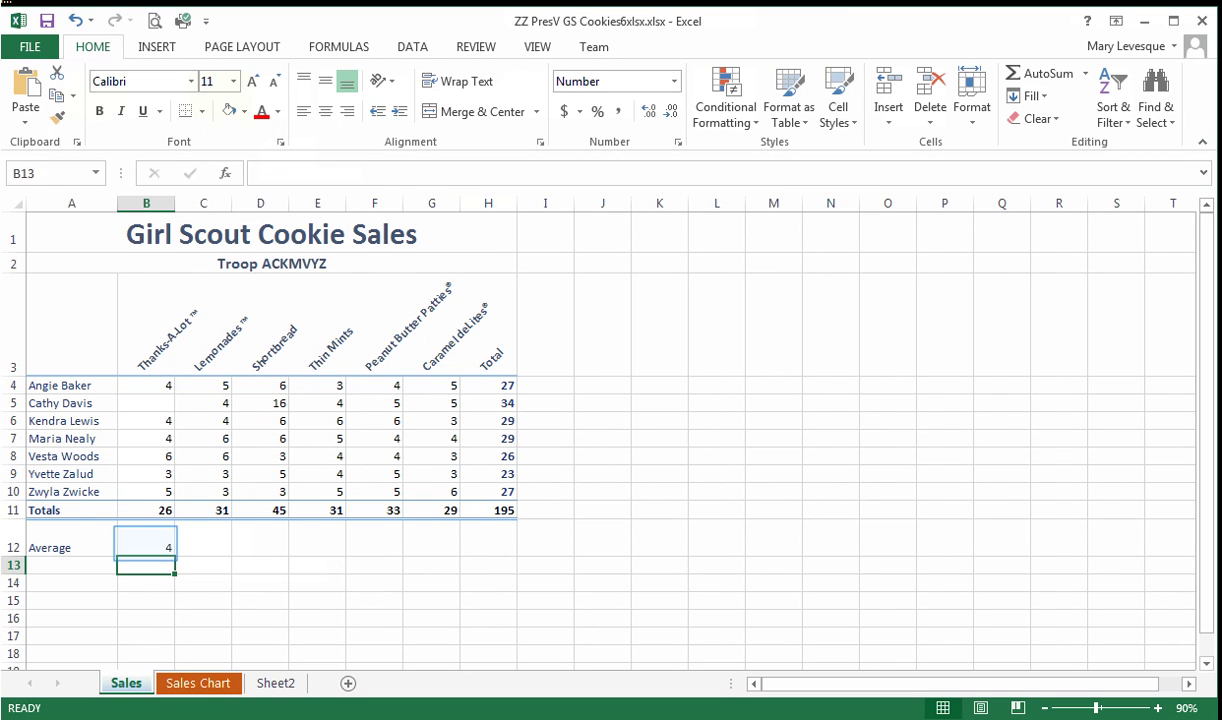
Format the average in cell B12 to show two decimal places
click(146, 538)
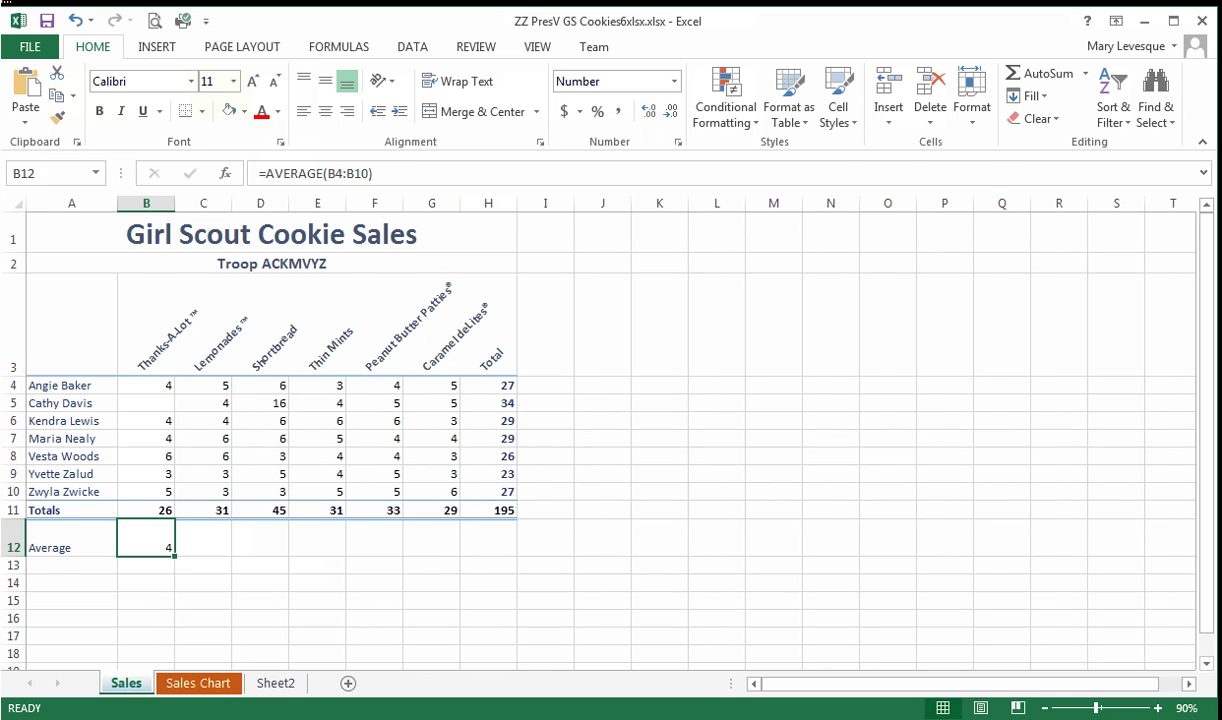
click(649, 111)
click(649, 111)
Enter 0 in the empty cell B5 to test its effect on the average, and clear the cell again
click(146, 403)
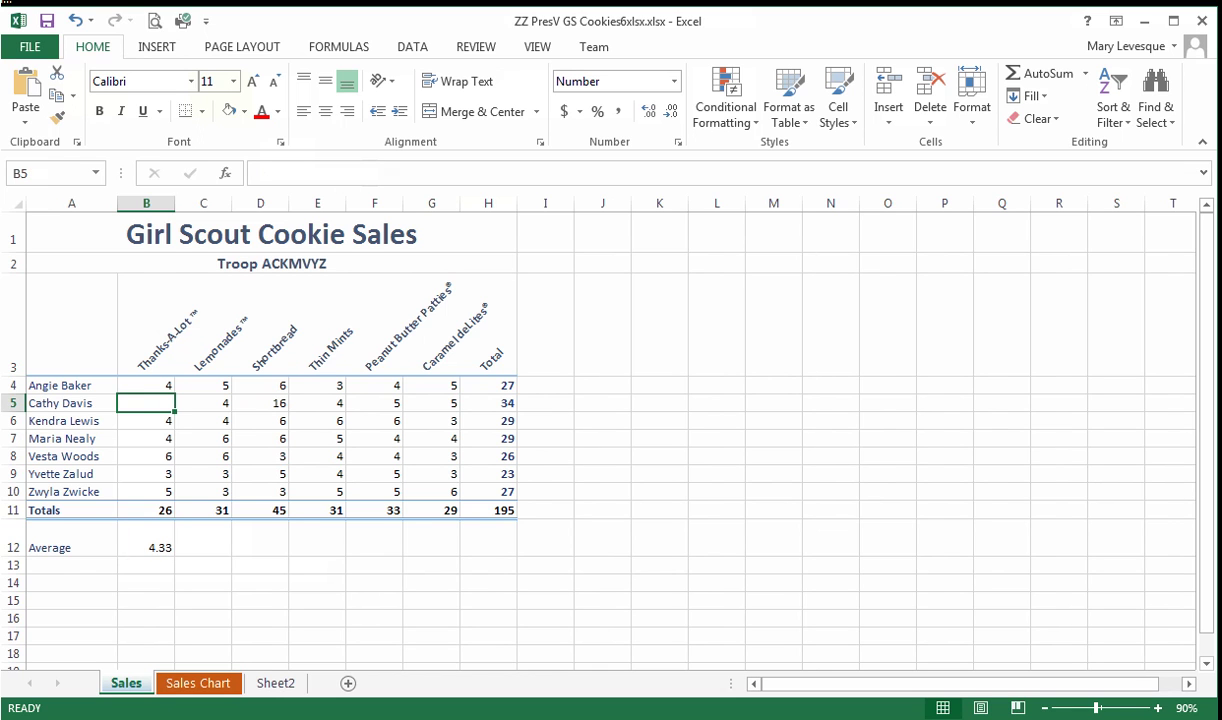
text(0)
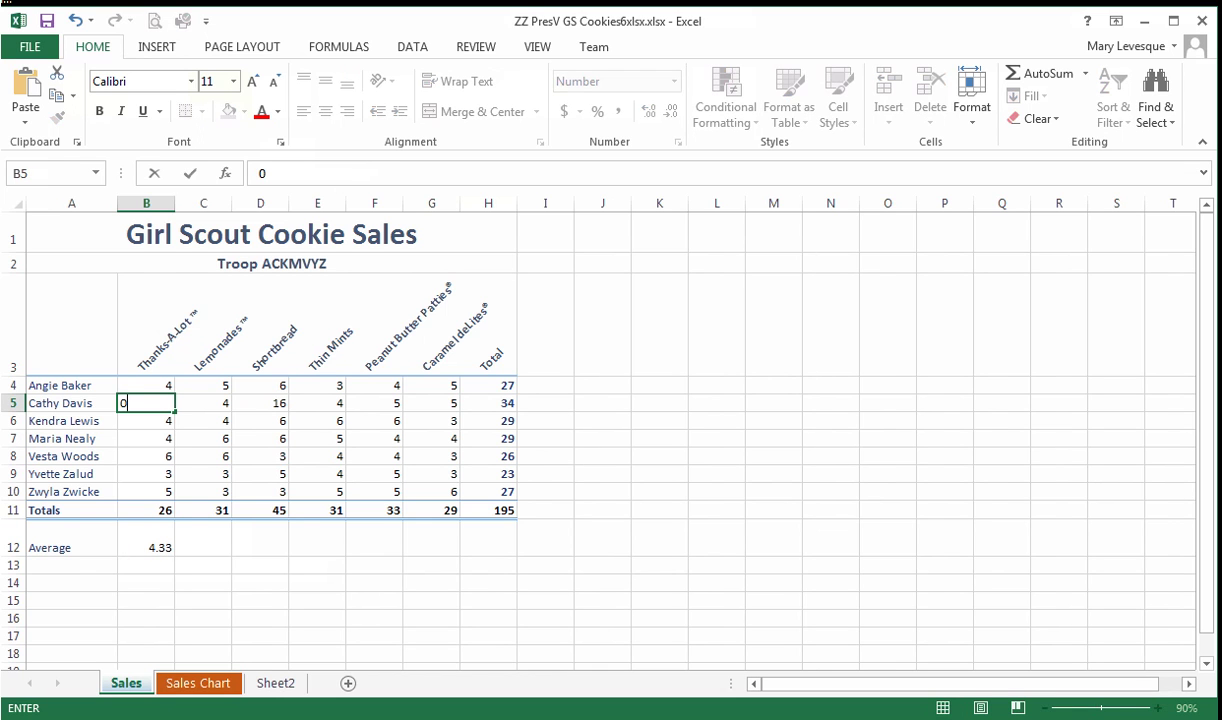
key(Return)
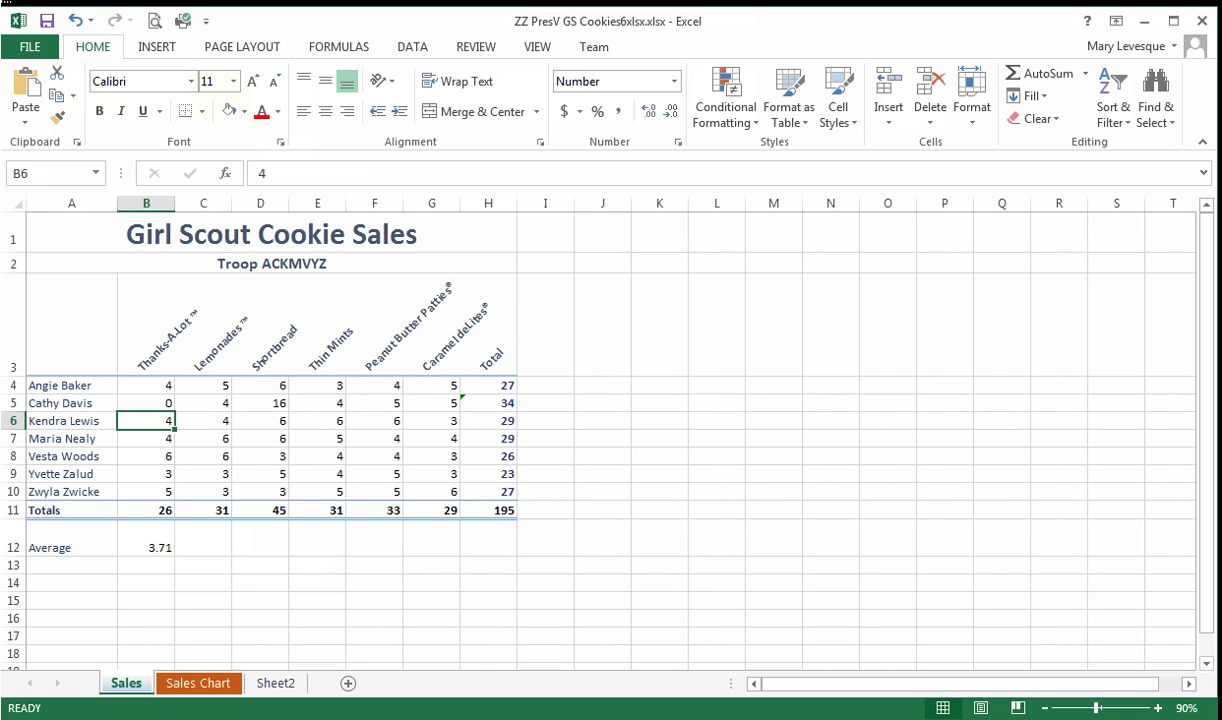
click(146, 403)
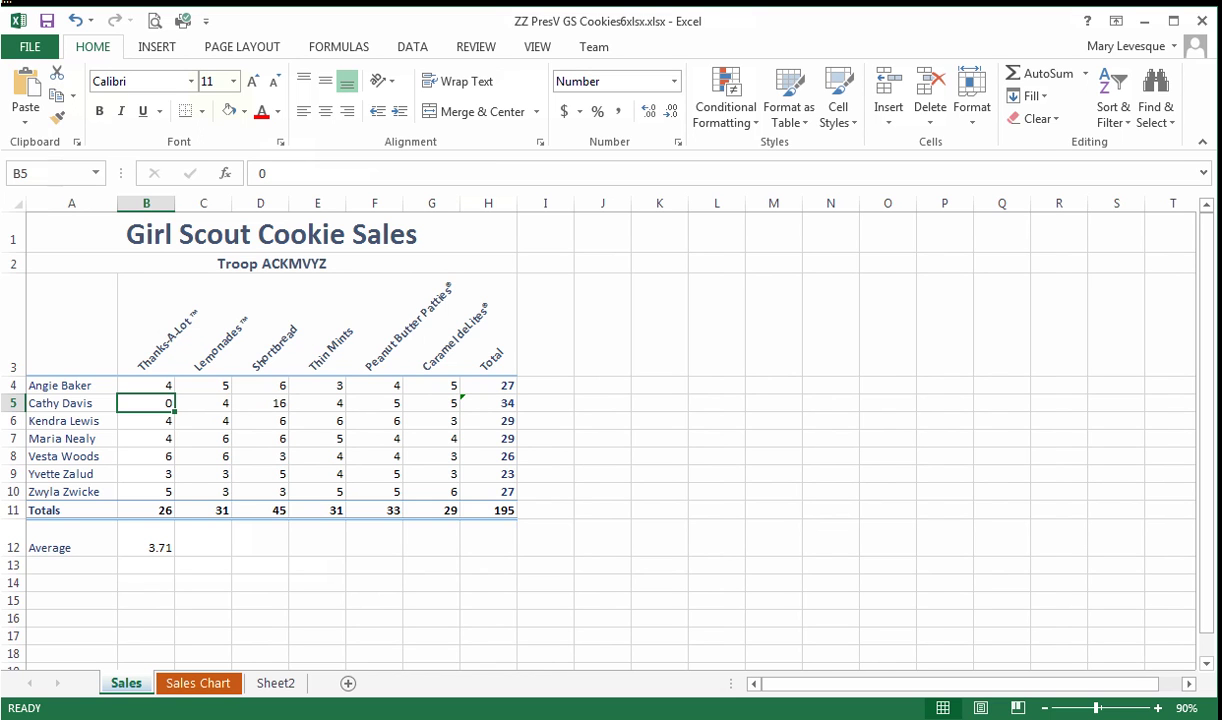
key(Delete)
click(146, 538)
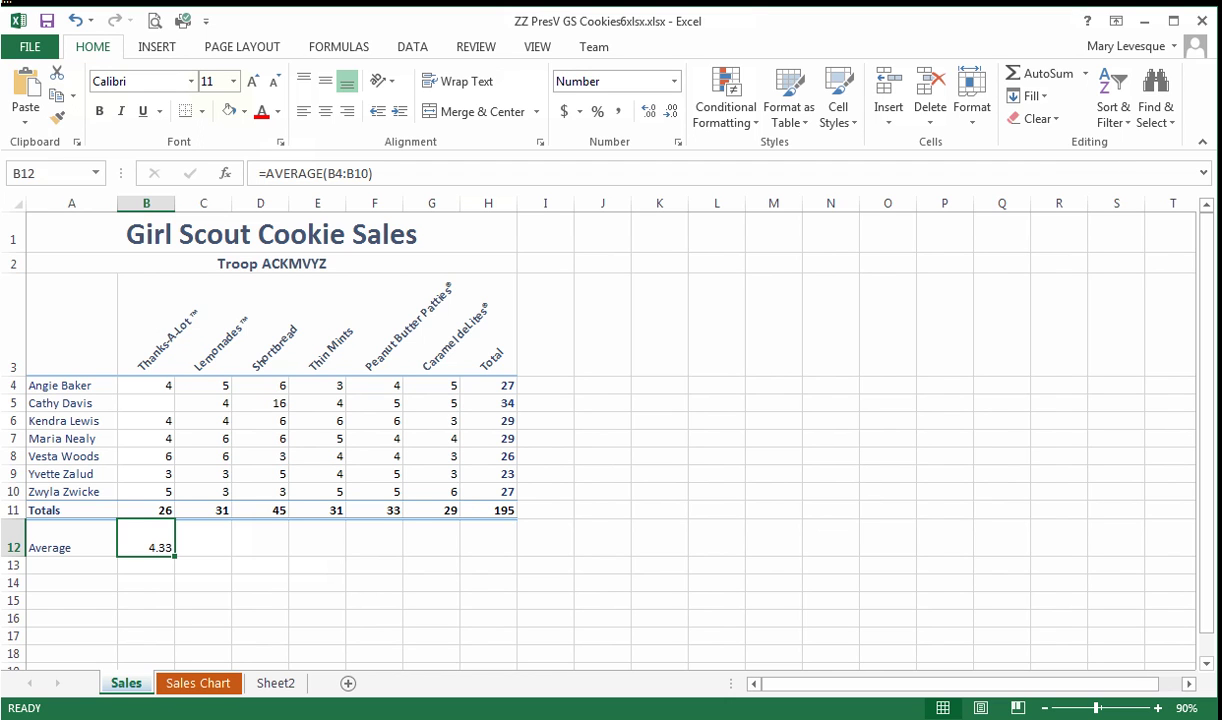
Wrap the grand total formula in H11 in an IF function with the logical test SUM(B11:G11)=SUM(H4:H10)
click(488, 510)
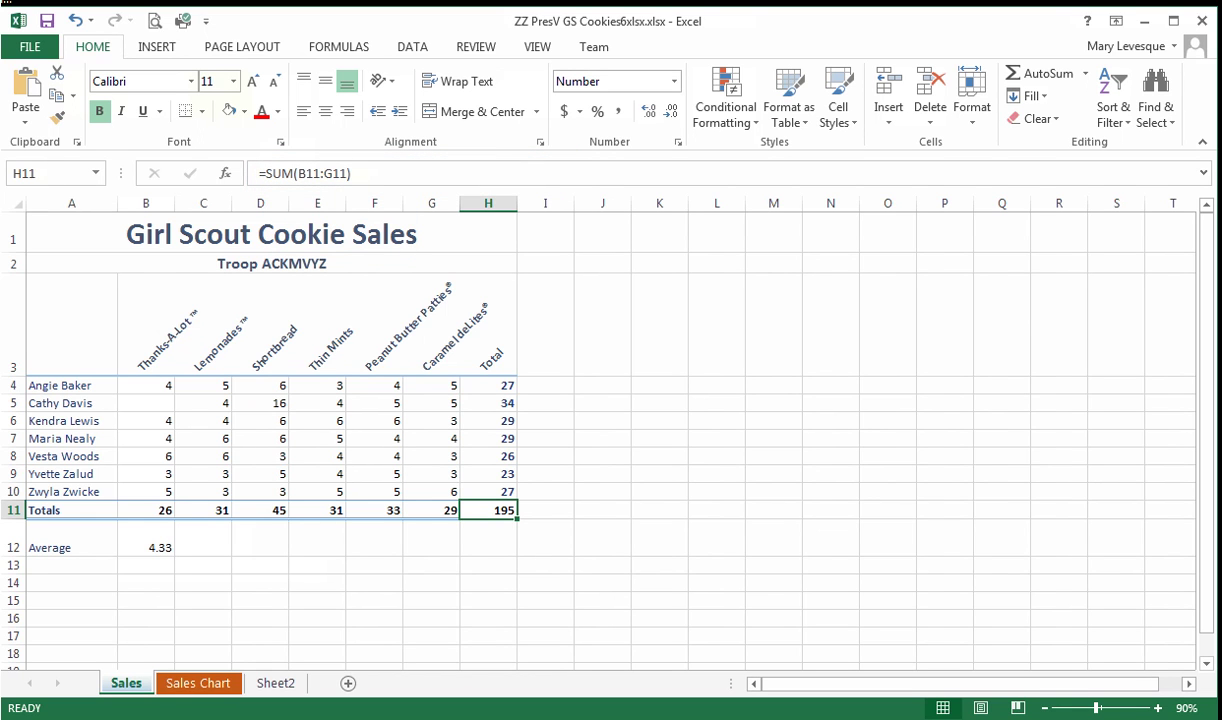
click(265, 173)
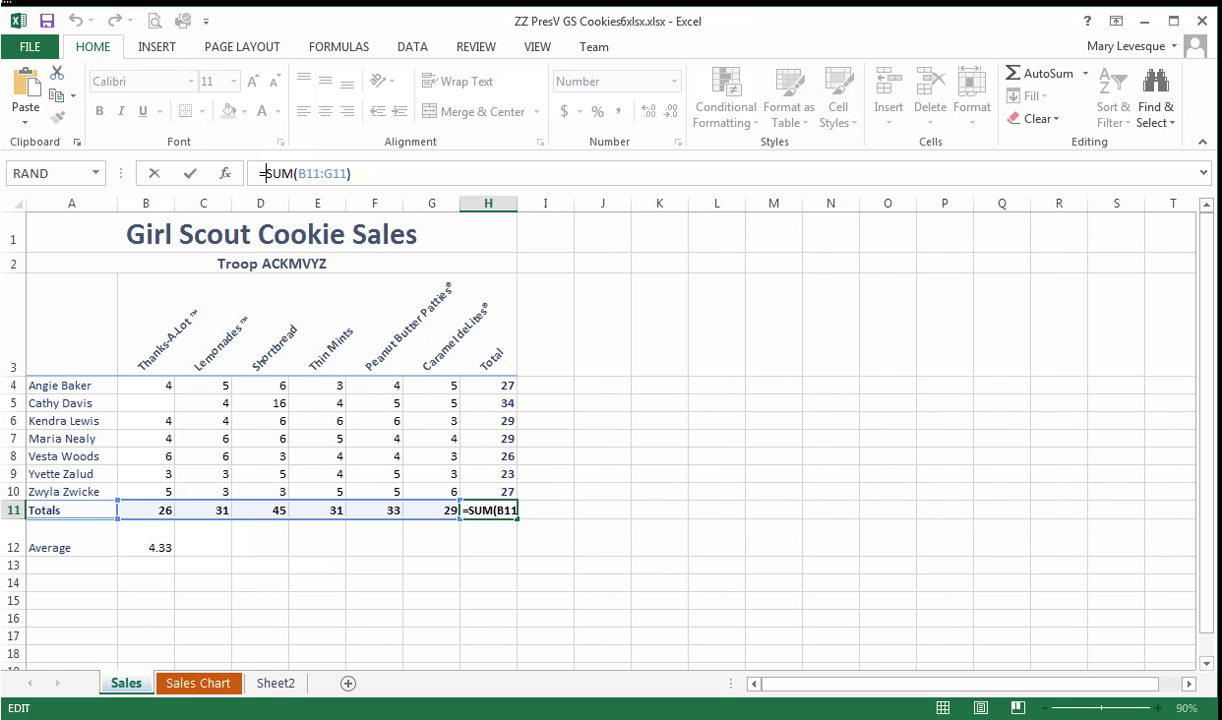
text(if(SUM(B11:G11))
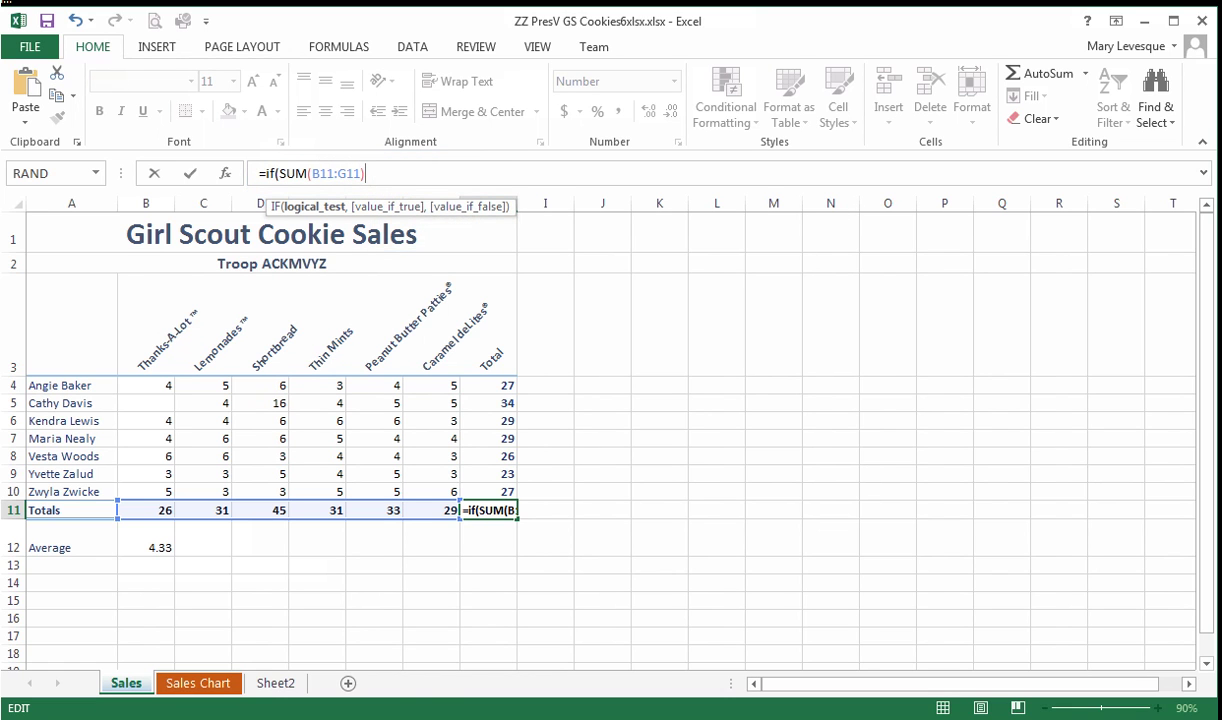
text(=sum)
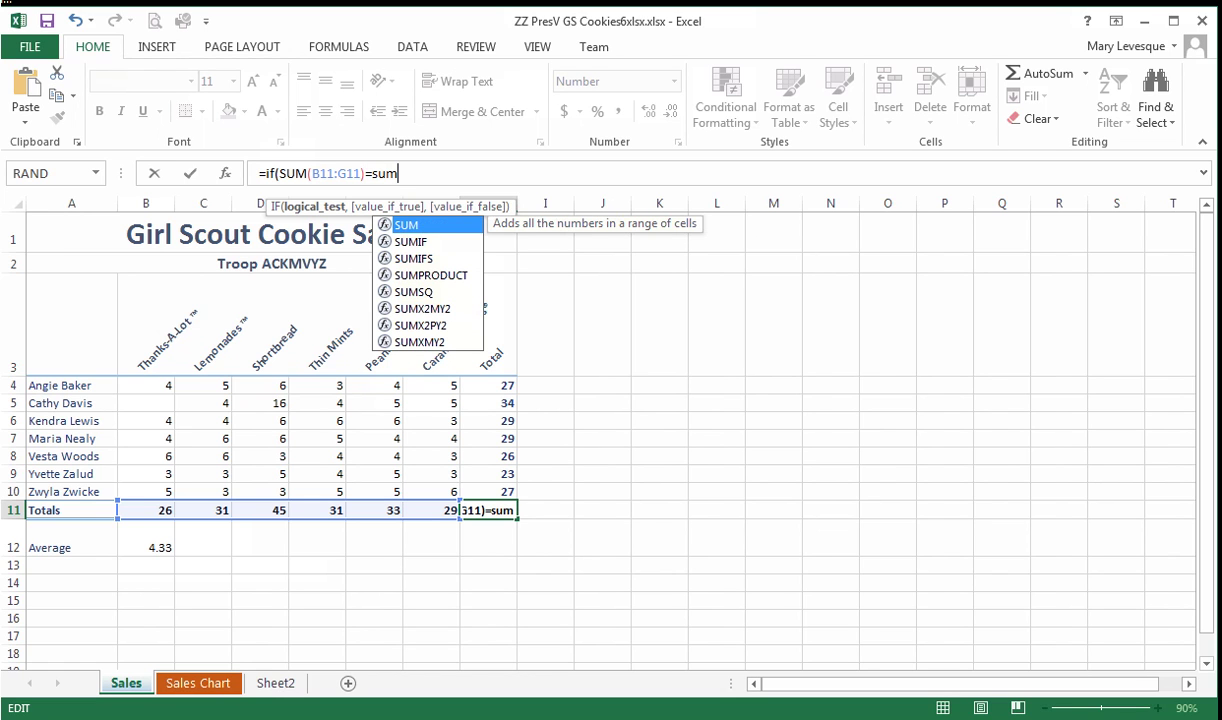
text(()
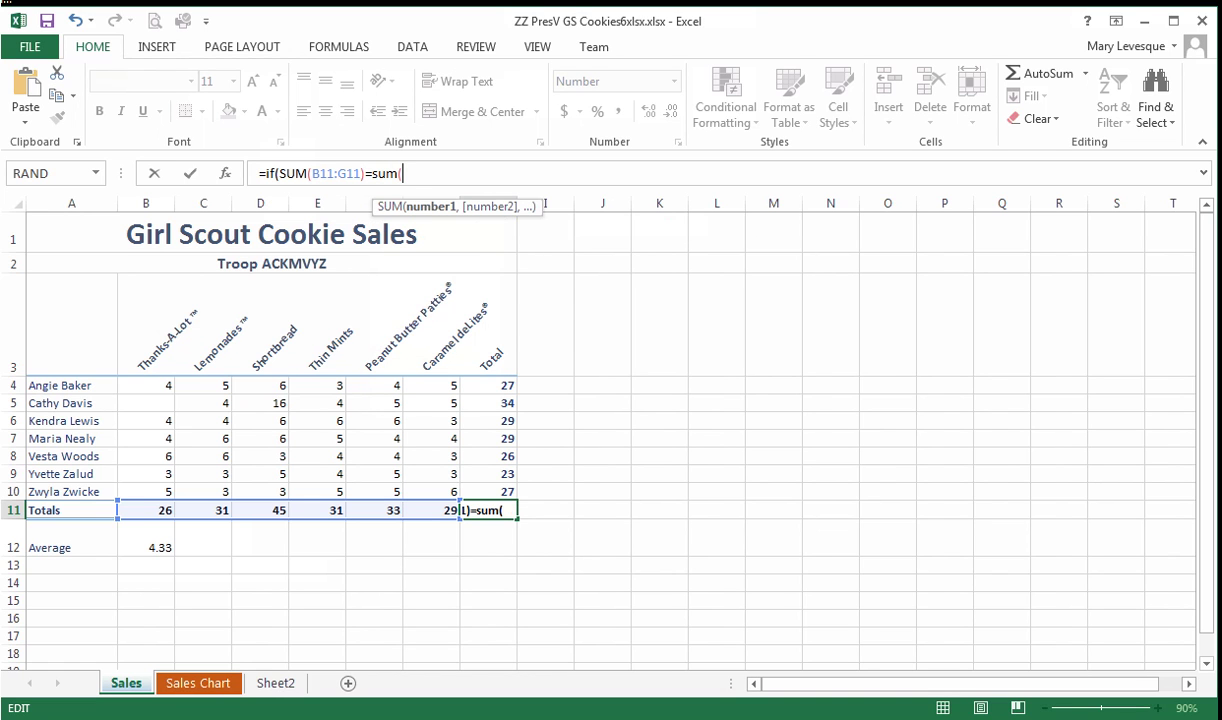
text(h)
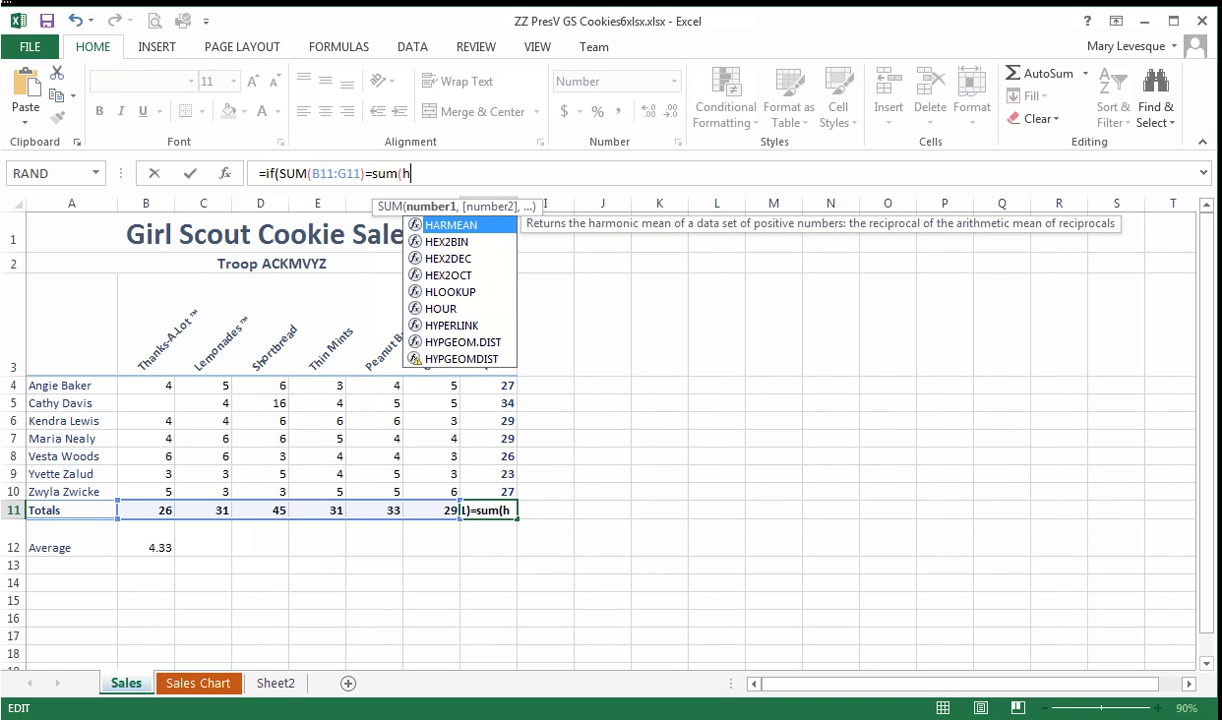
text(4:)
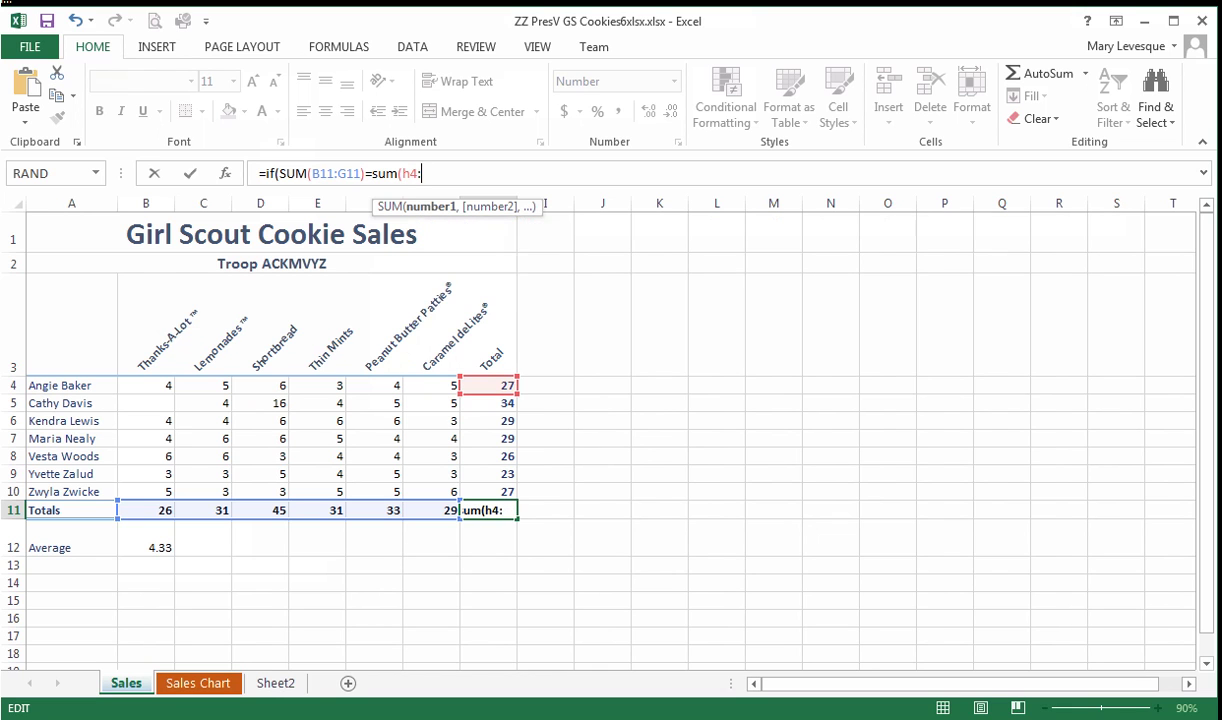
text(h)
text(10)
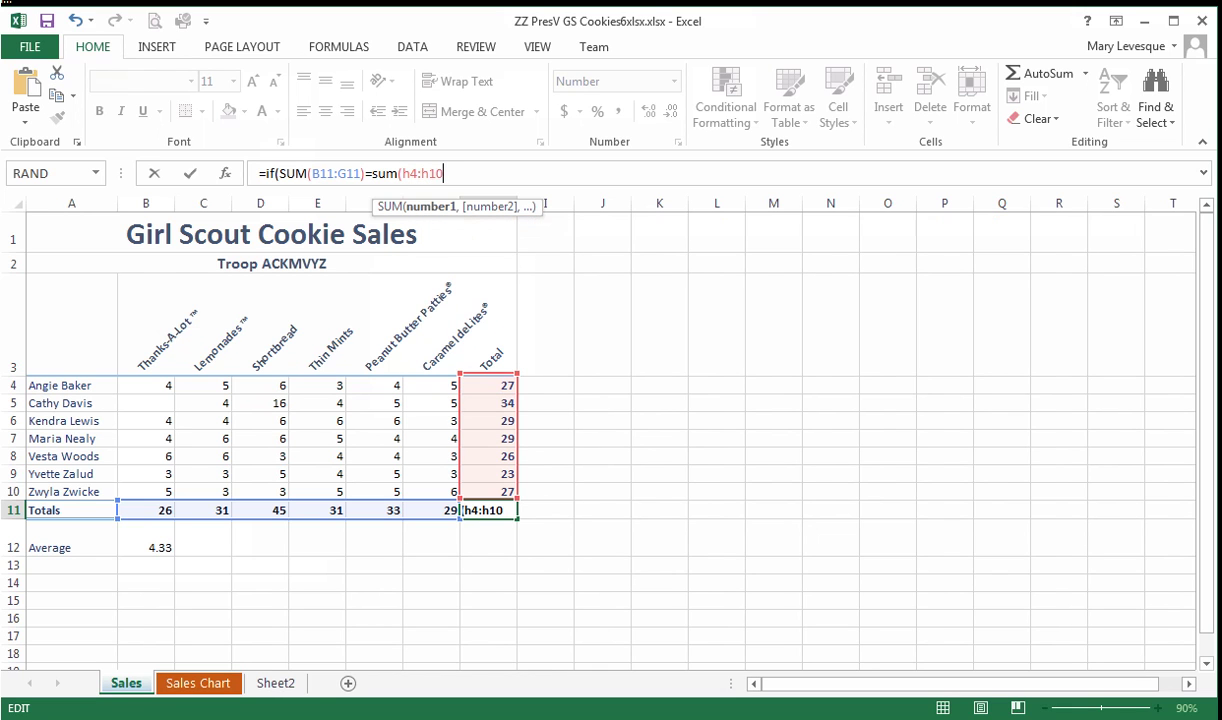
text(),)
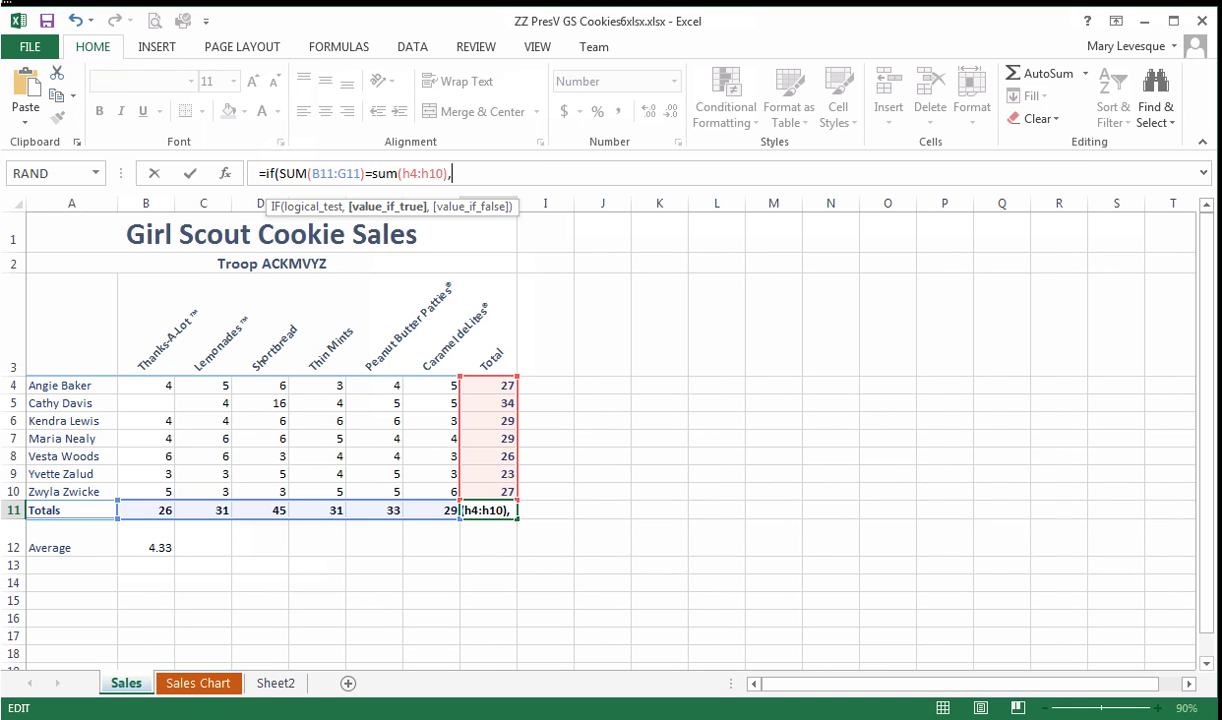
Complete the IF formula in H11 with SUM(B11:G11) as the true value and "Error" as the false value
text(sum)
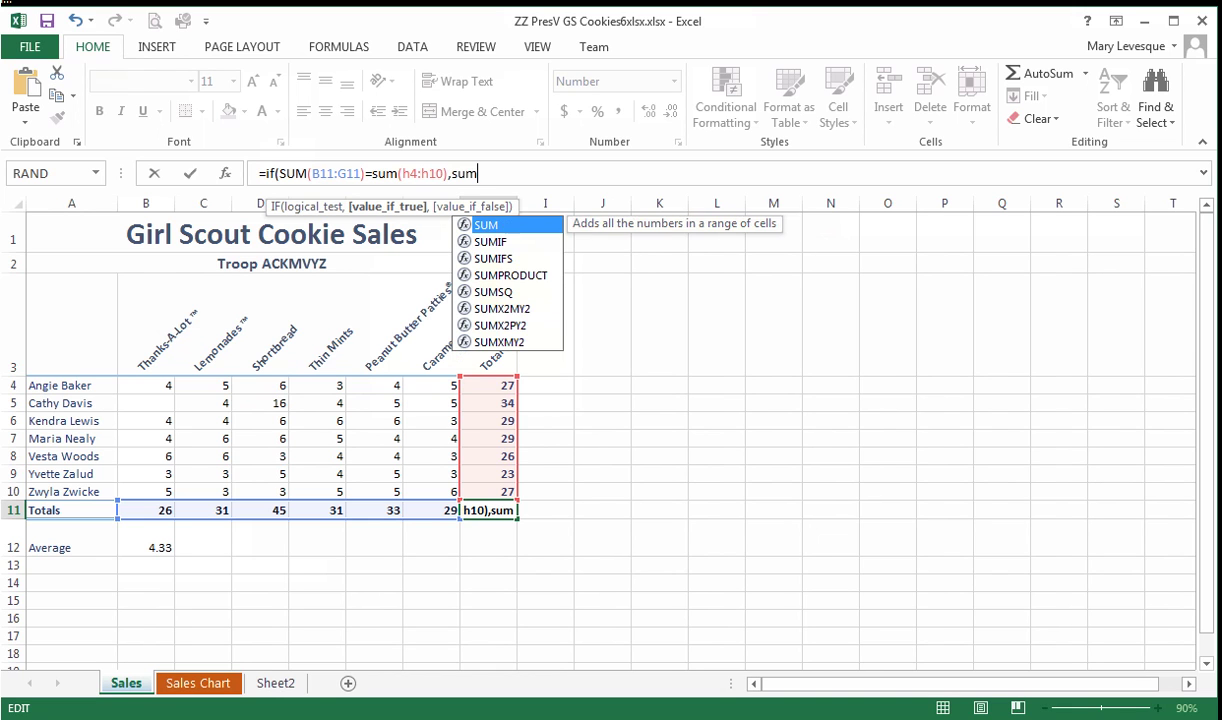
text((b11:)
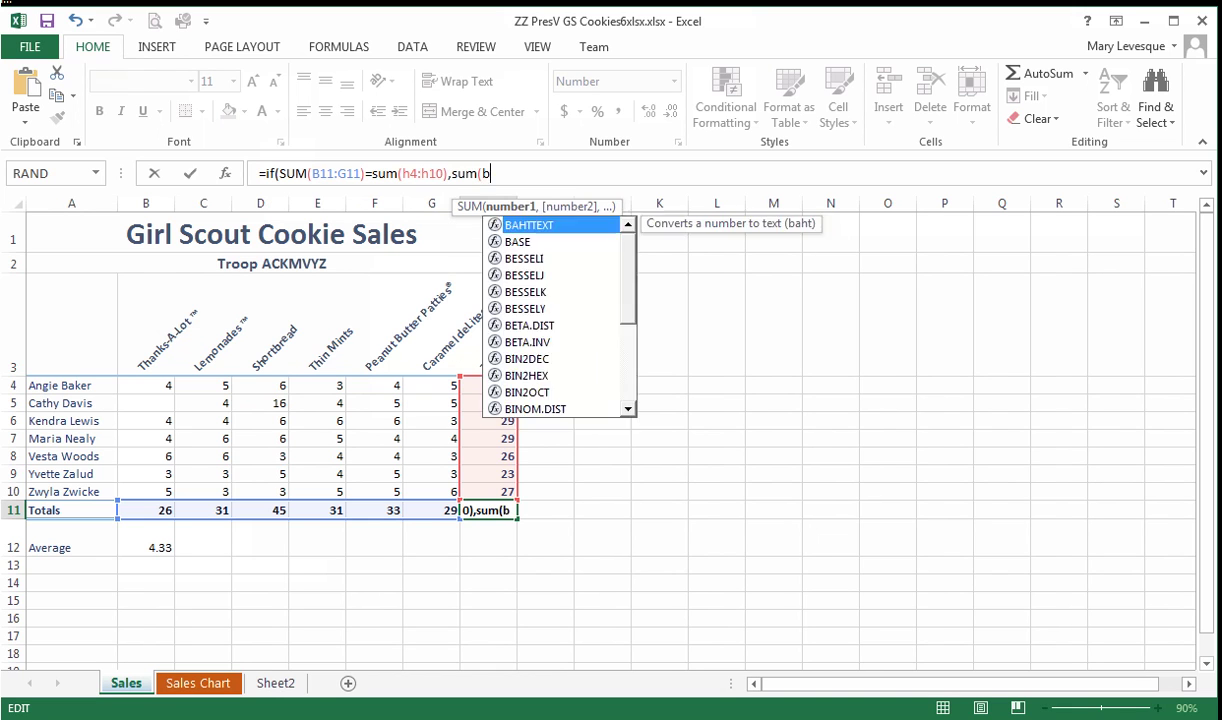
text(g11))
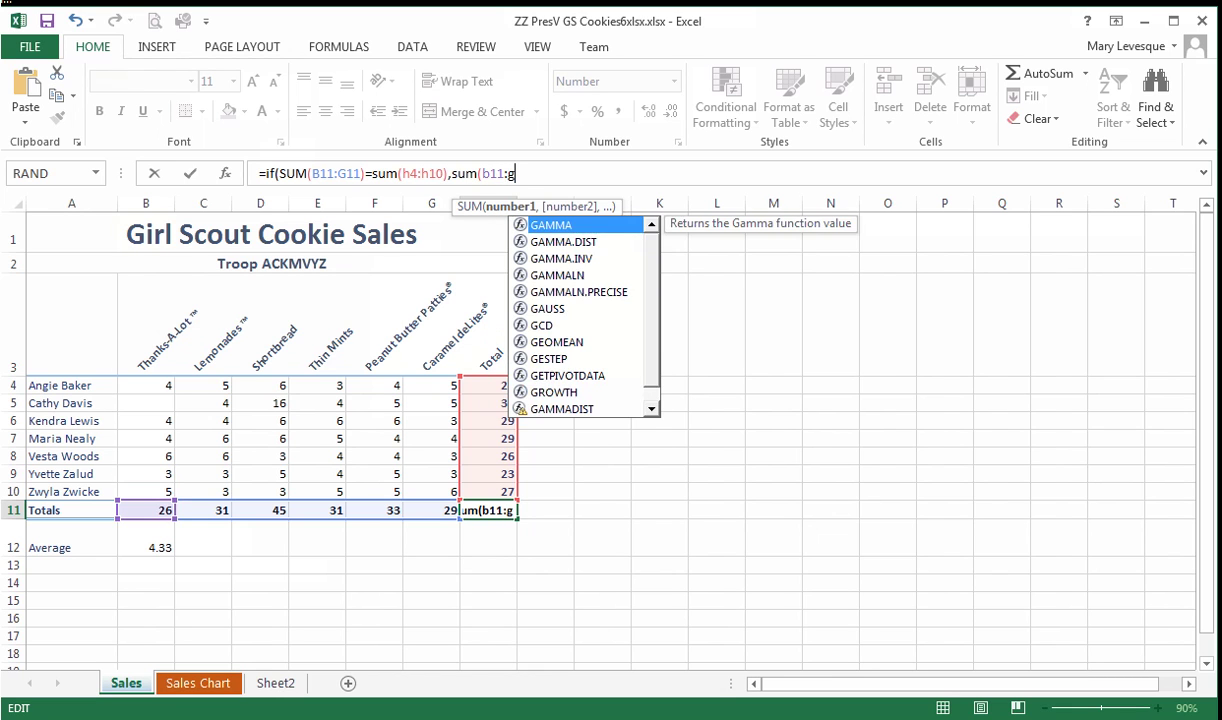
text(,)
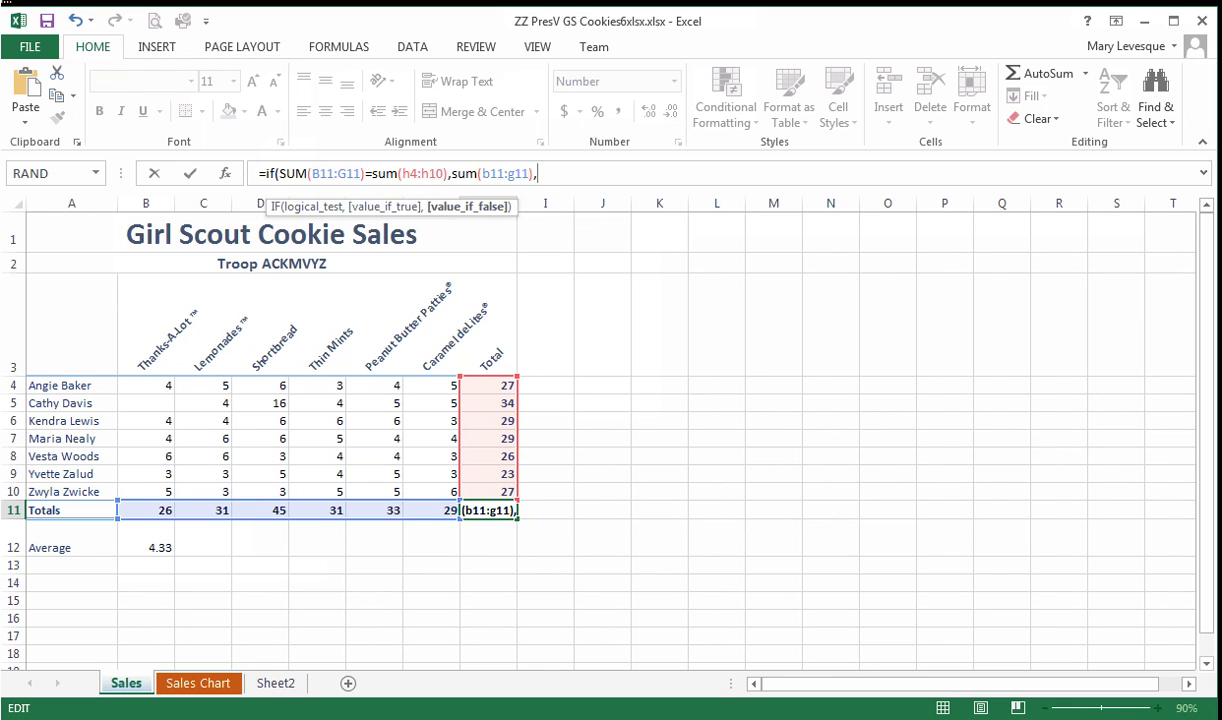
text("Error)
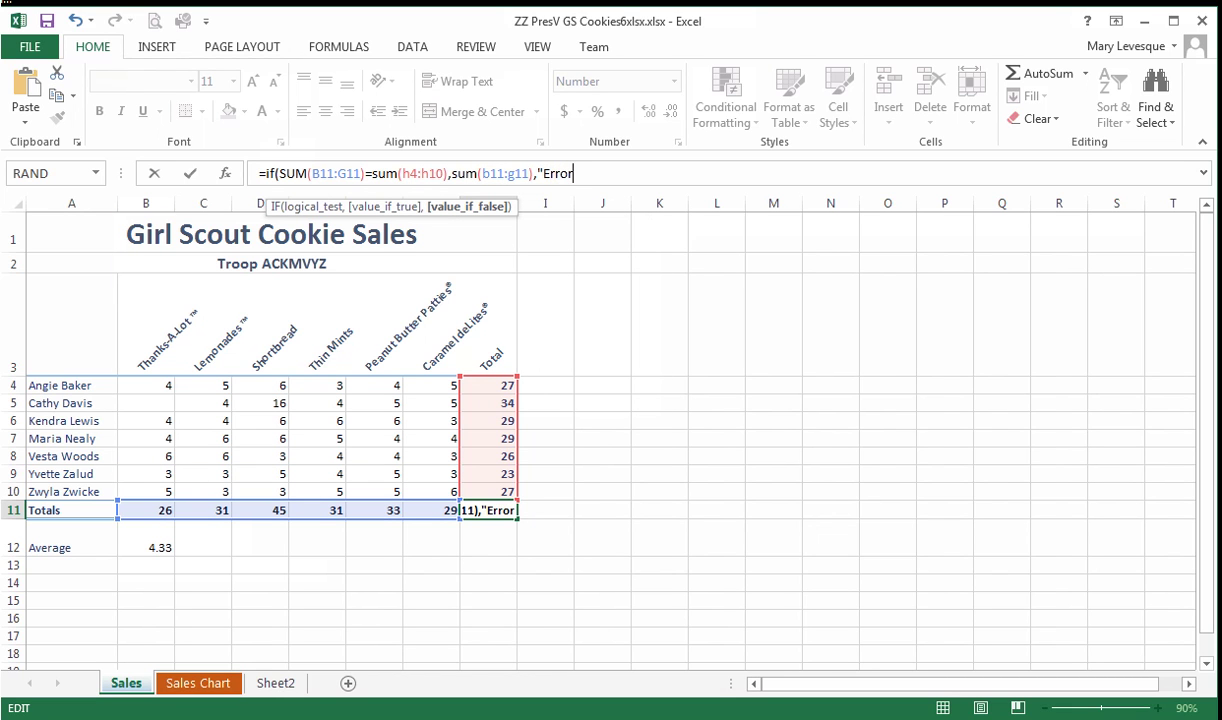
text("))
key(Return)
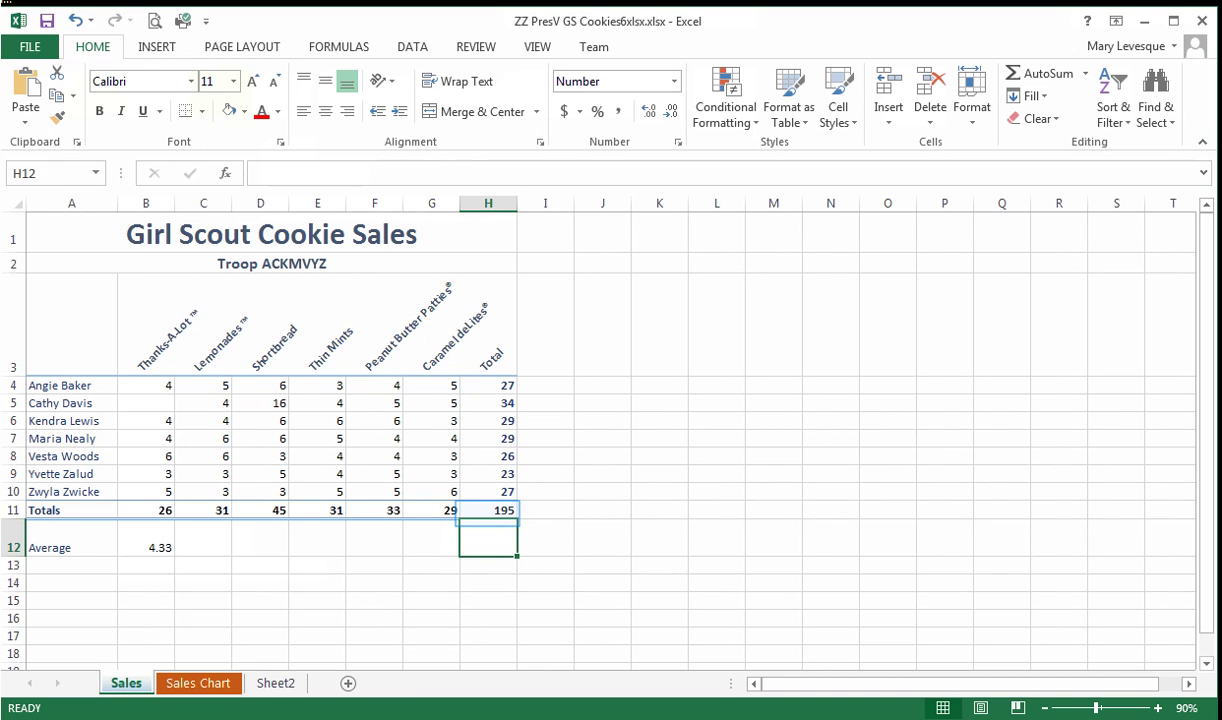
click(488, 510)
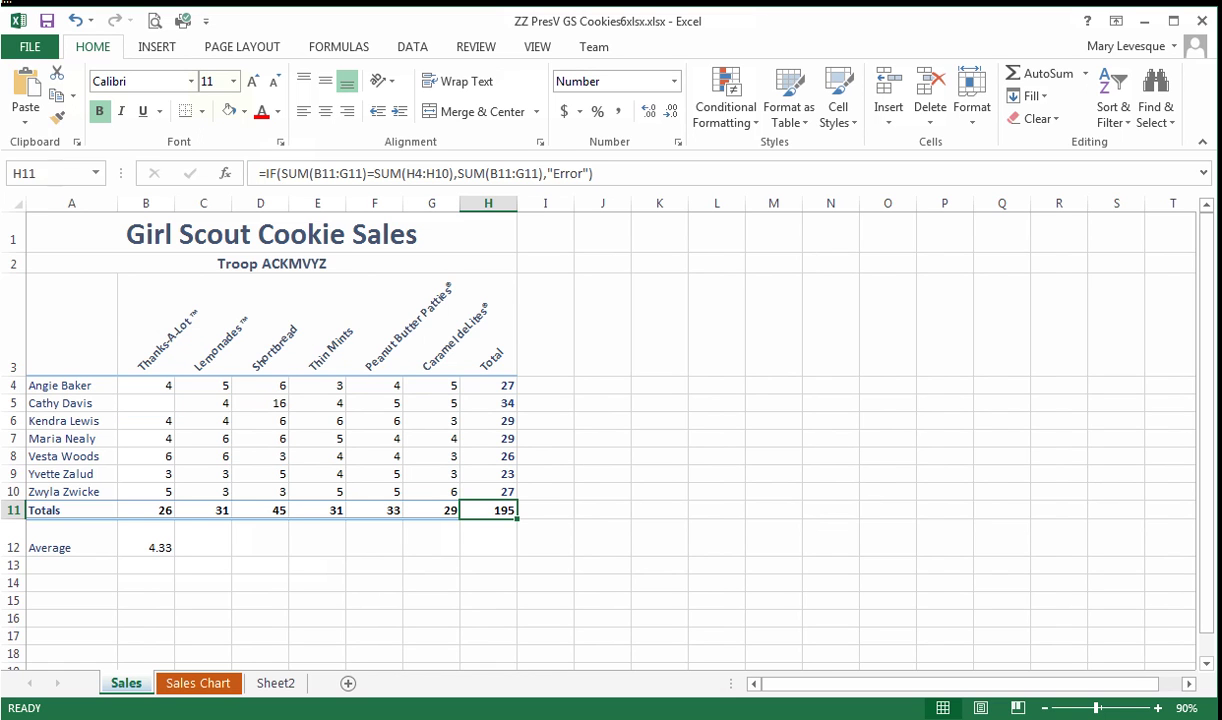
Enter 6 in cell B5 to test the IF formula's error check, and clear the cell again
click(146, 403)
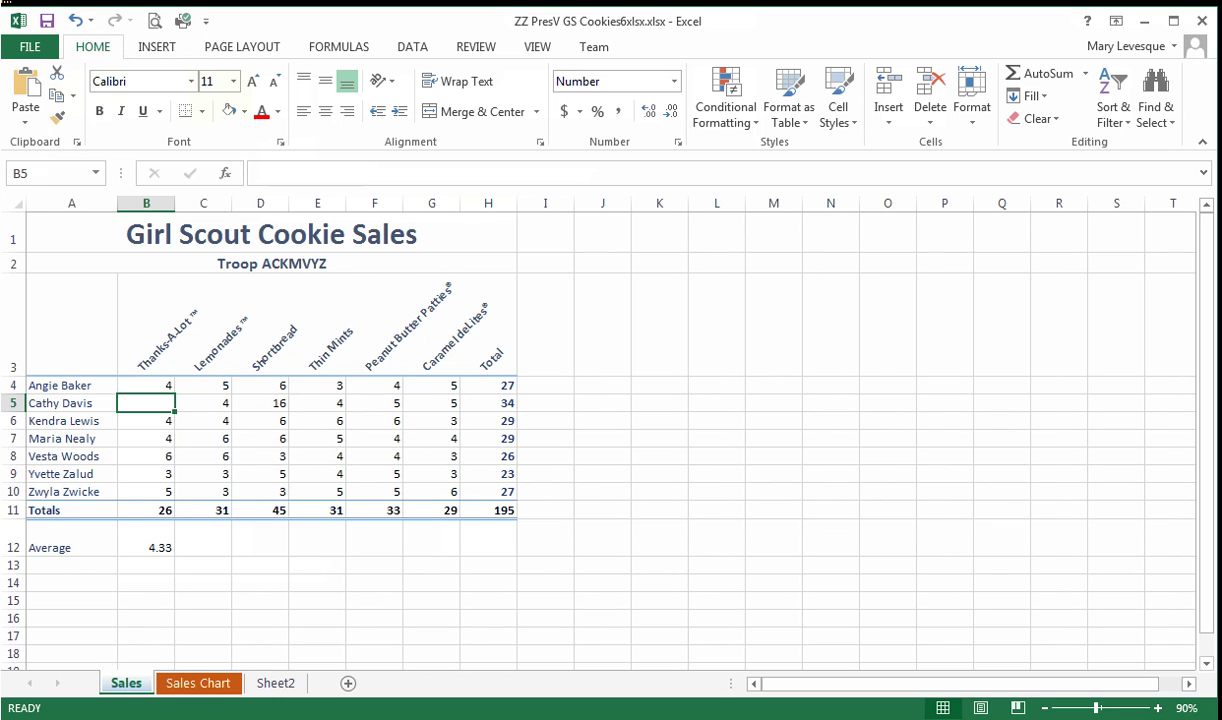
text(6)
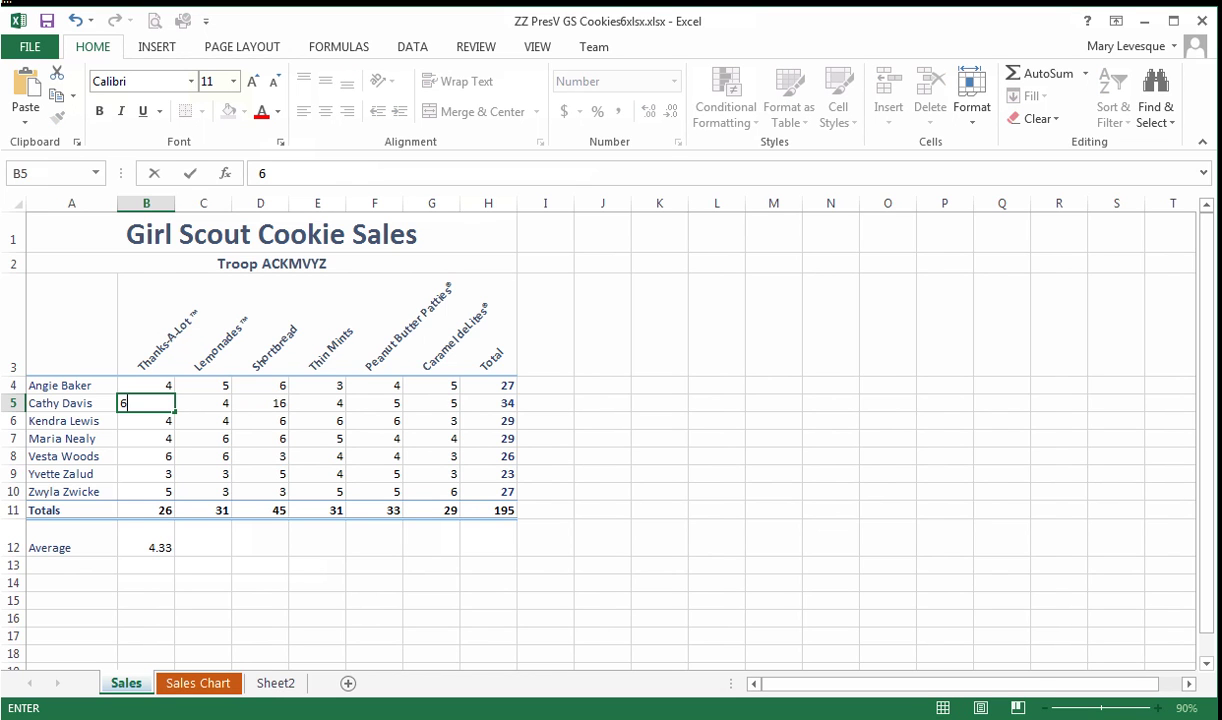
key(Return)
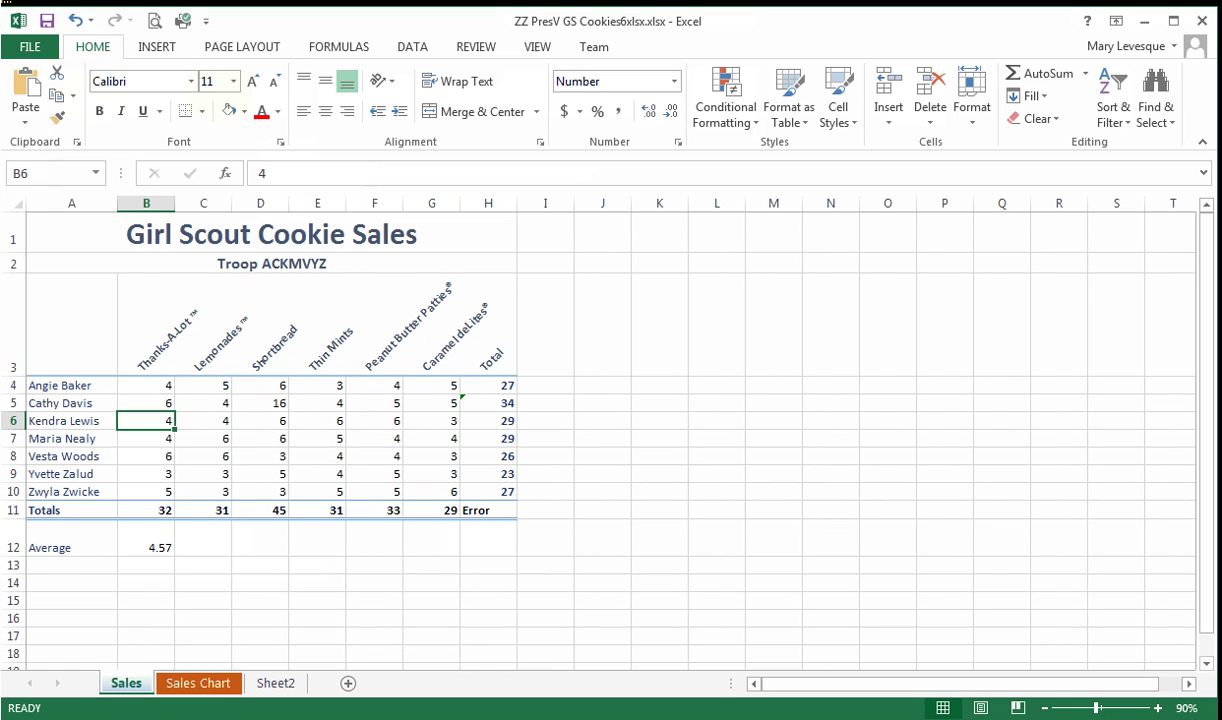
click(146, 403)
key(Delete)
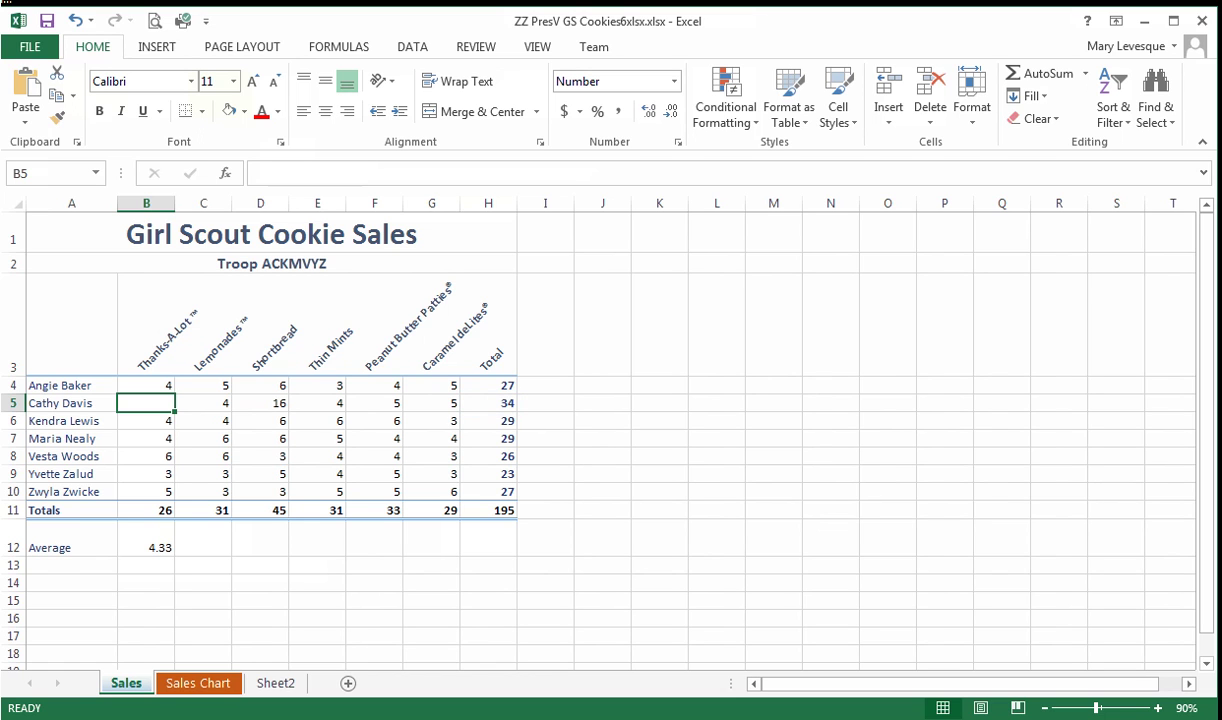
Inspect the row total formula in H5, enter 3 in cell B5, and check the IF formula in H11
click(488, 403)
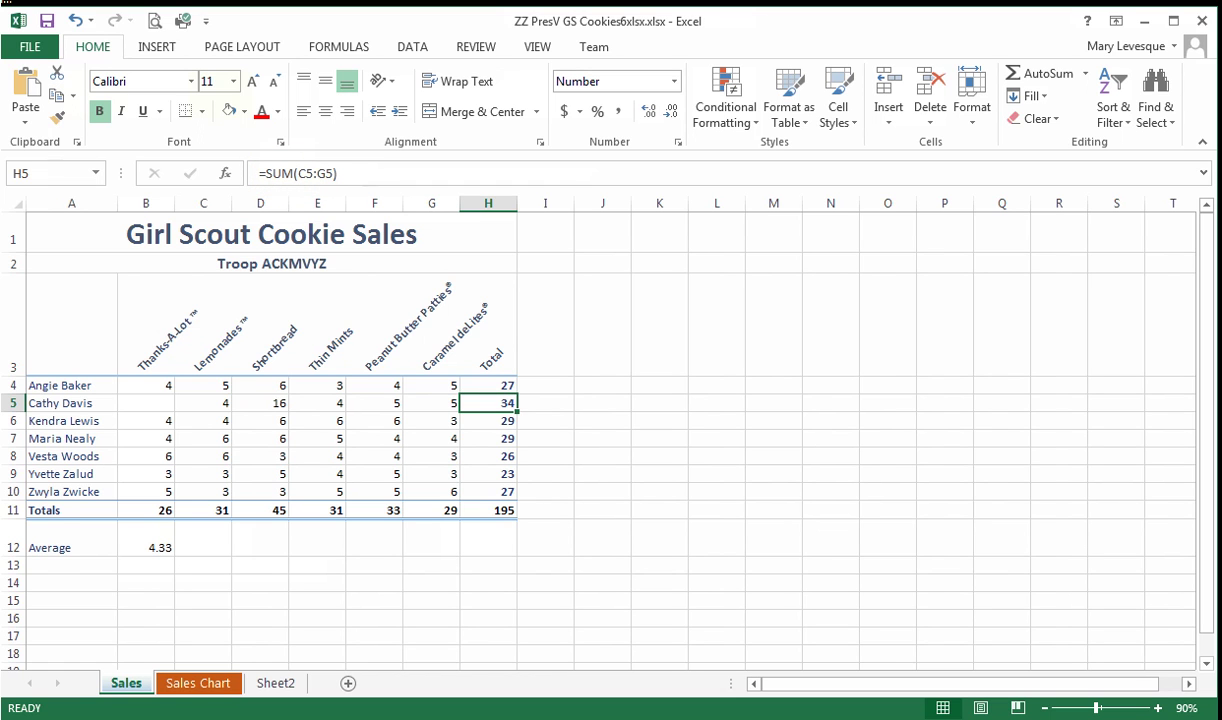
click(146, 403)
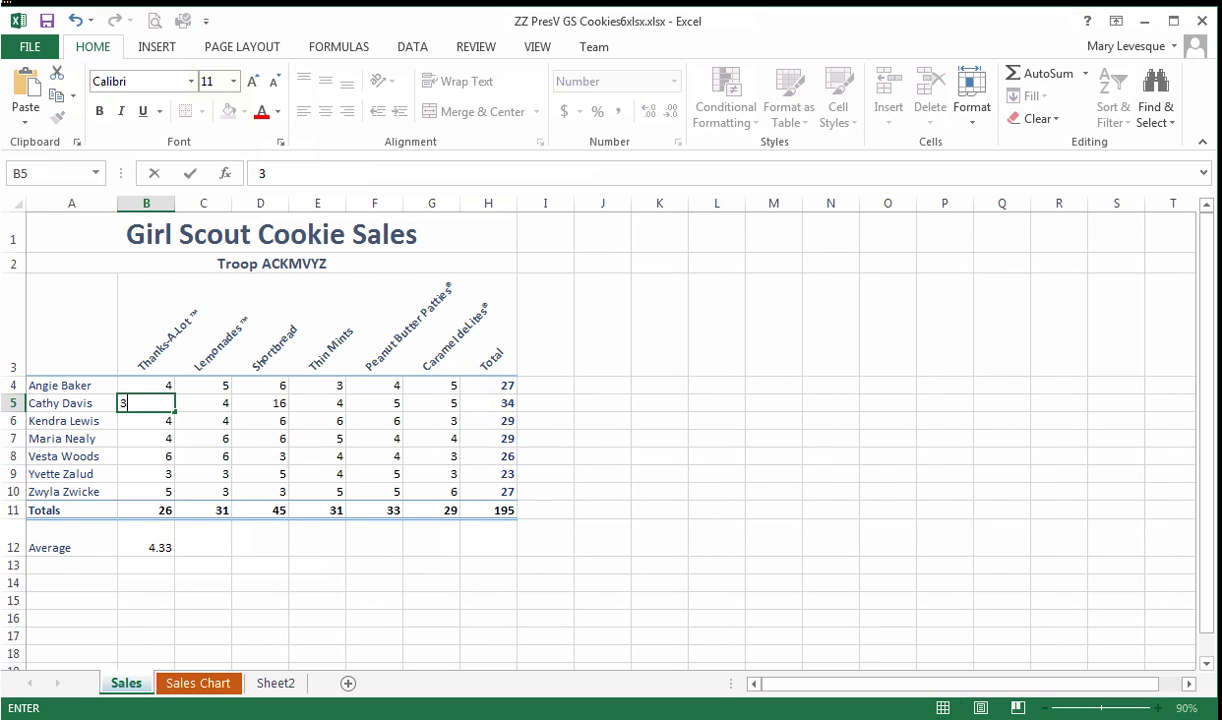
key(Return)
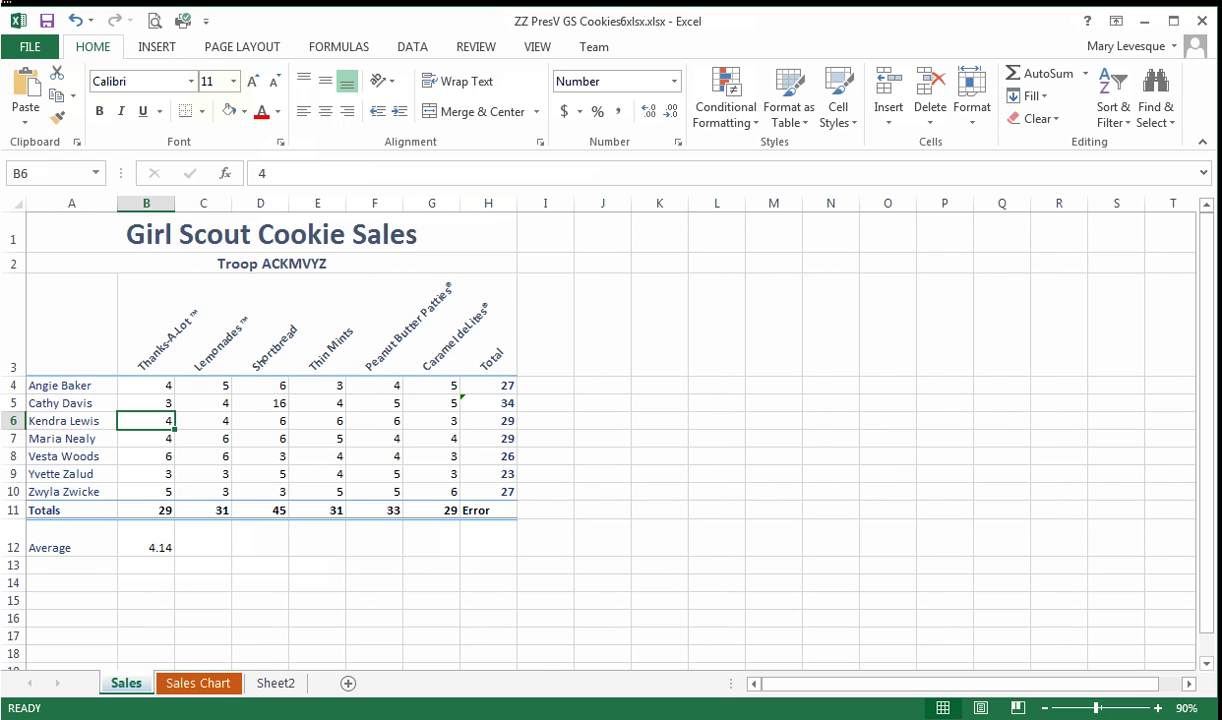
click(488, 510)
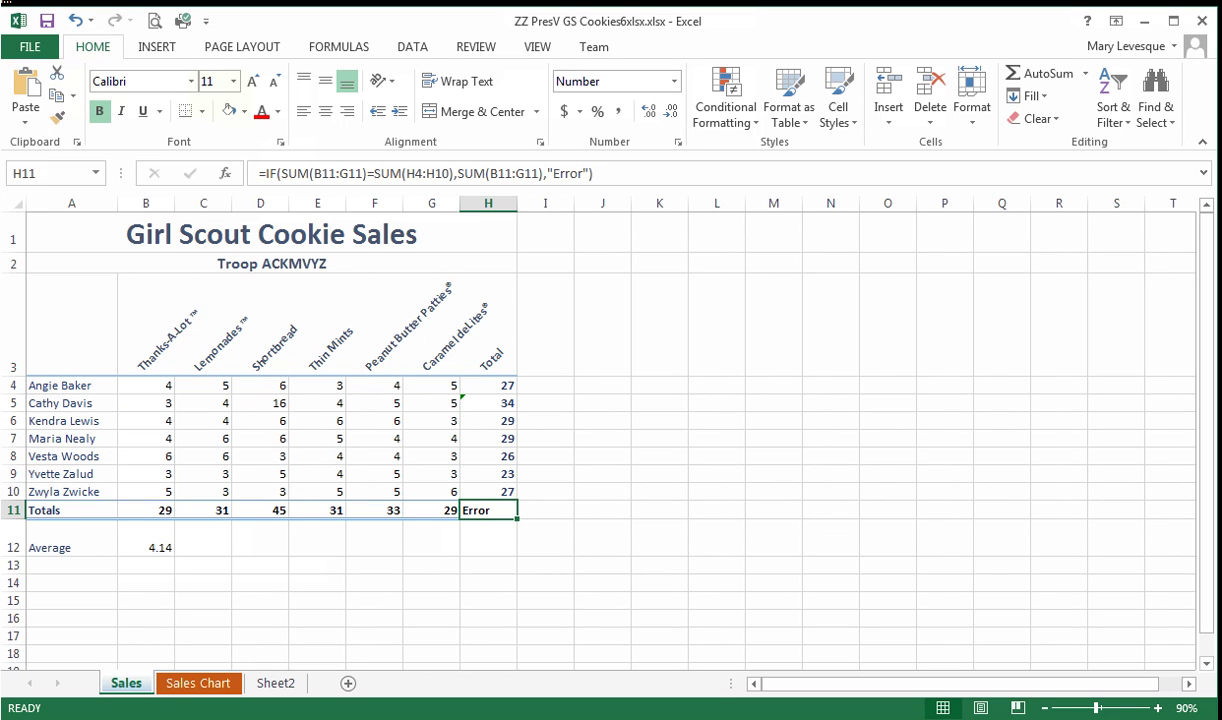
click(545, 491)
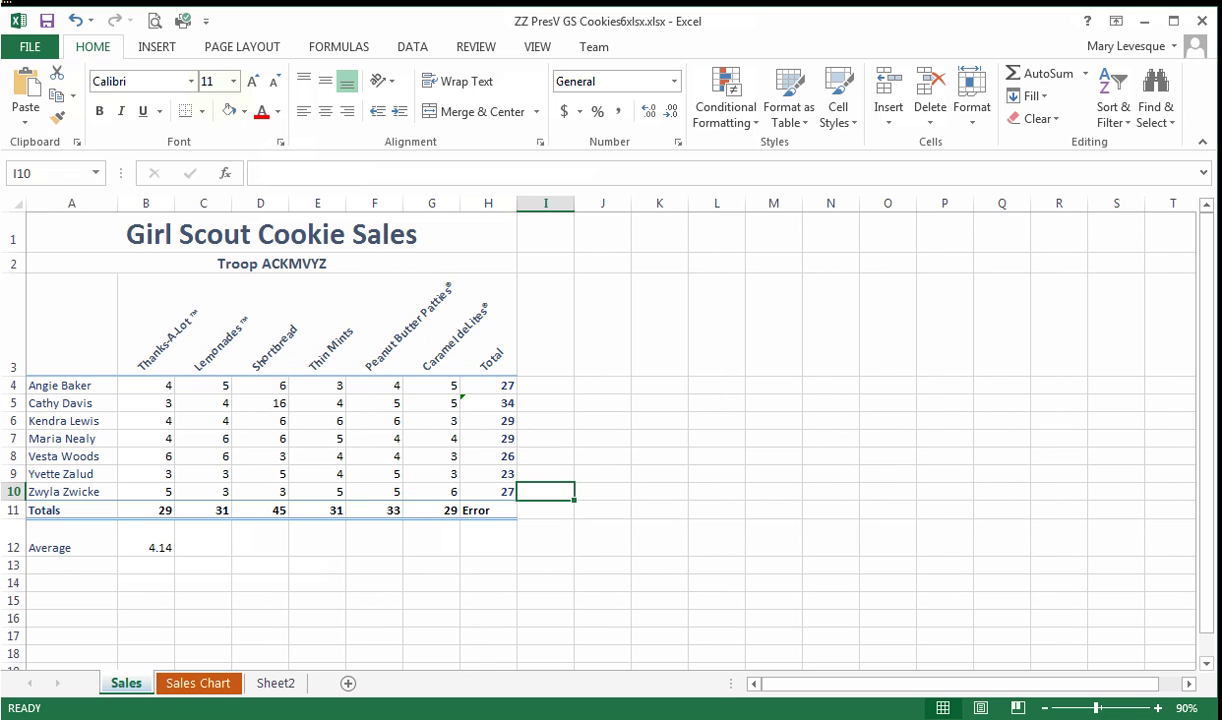